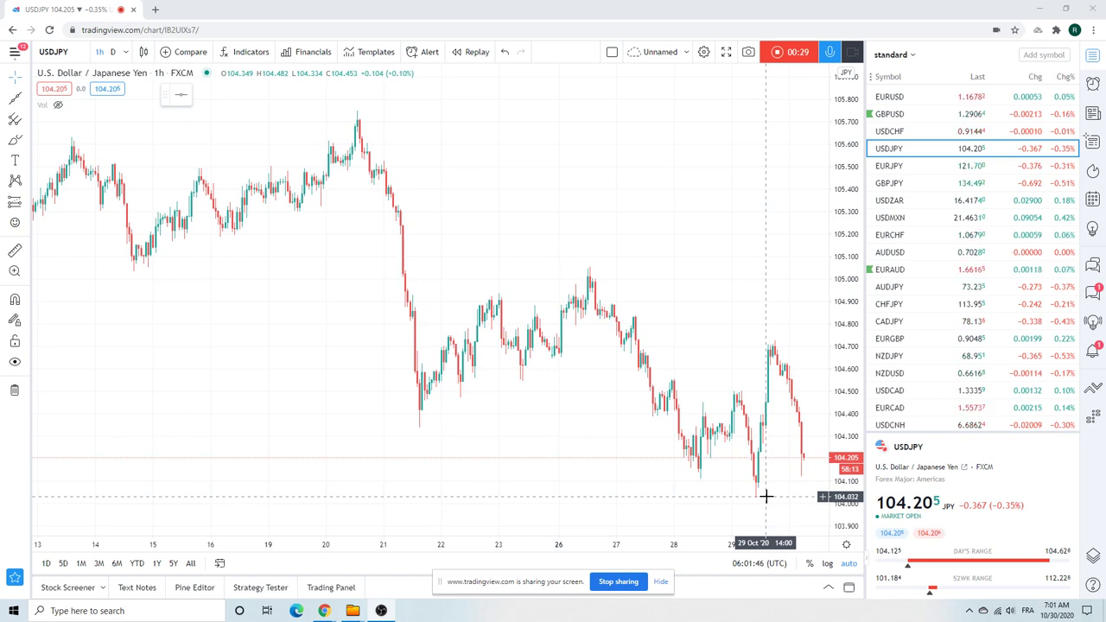
Switch the USDJPY chart from hourly to daily and examine its price action since the start of 2020
{"action": "scroll", "coordinate": [757, 389], "scroll_direction": "down", "scroll_amount": 2}
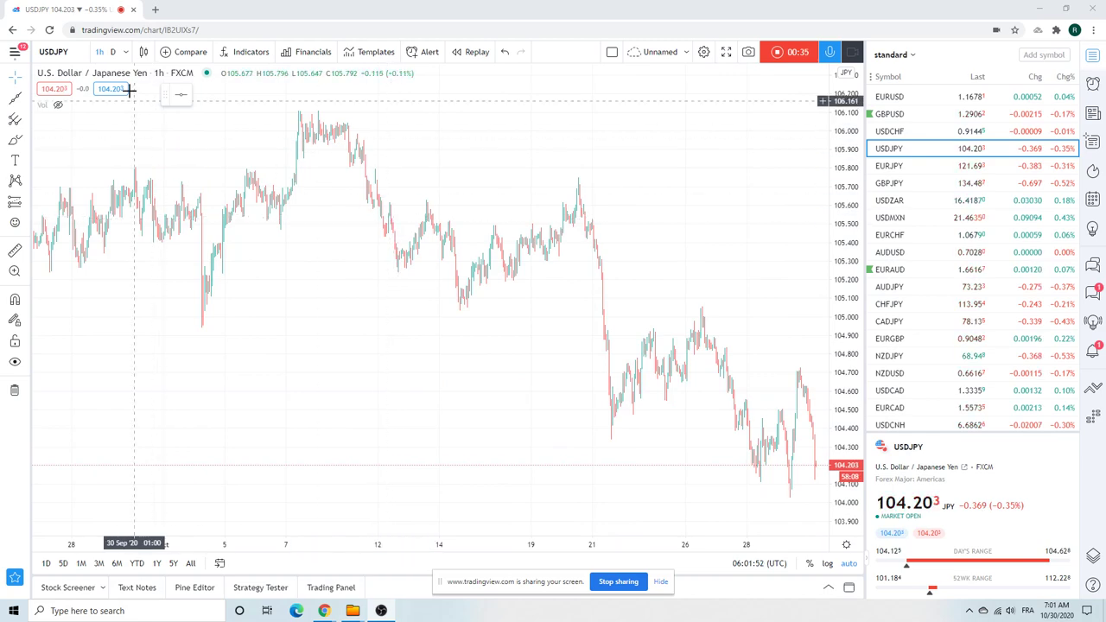
{"action": "left_click", "coordinate": [113, 52]}
{"action": "scroll", "coordinate": [403, 222], "scroll_direction": "up", "scroll_amount": 3}
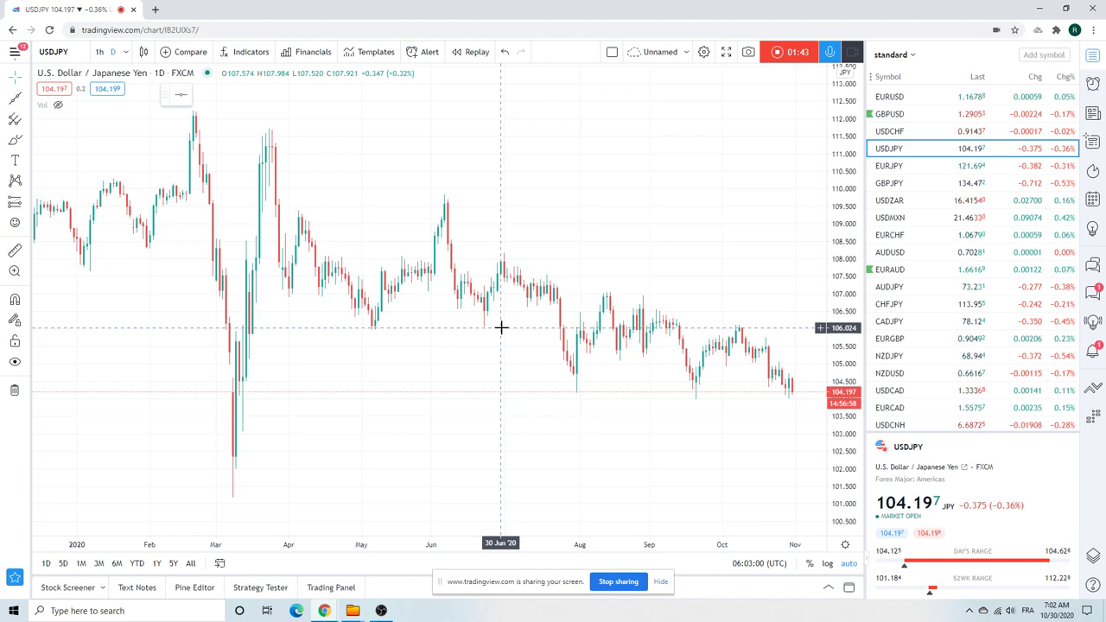
Review the daily charts of EURJPY, USDZAR and USDCHF from the watchlist
{"action": "left_click", "coordinate": [903, 169]}
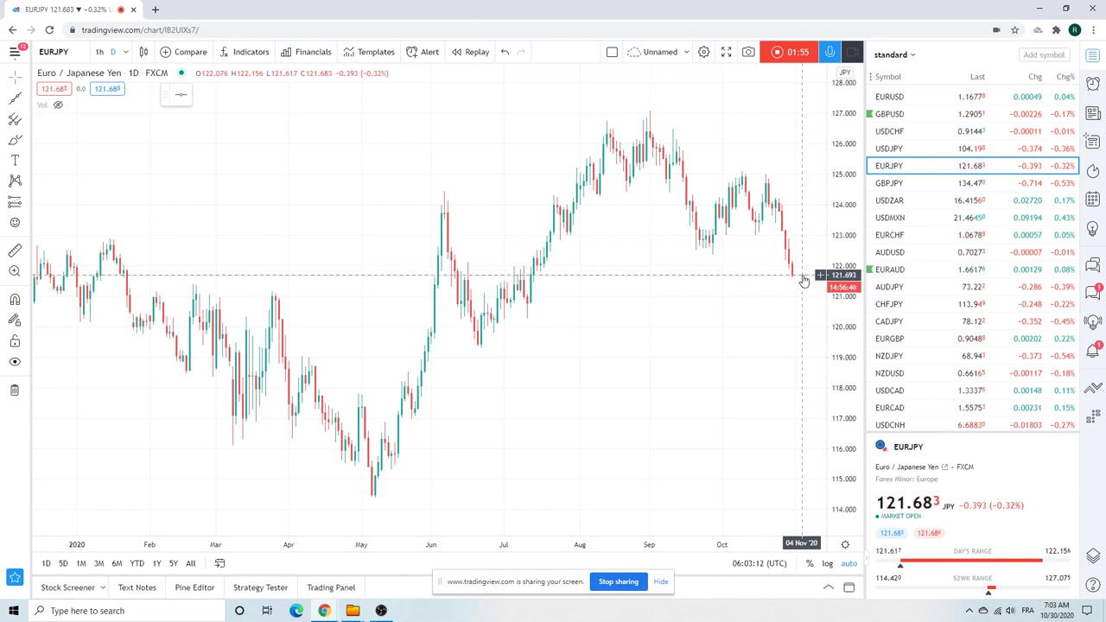
{"action": "left_click", "coordinate": [888, 204]}
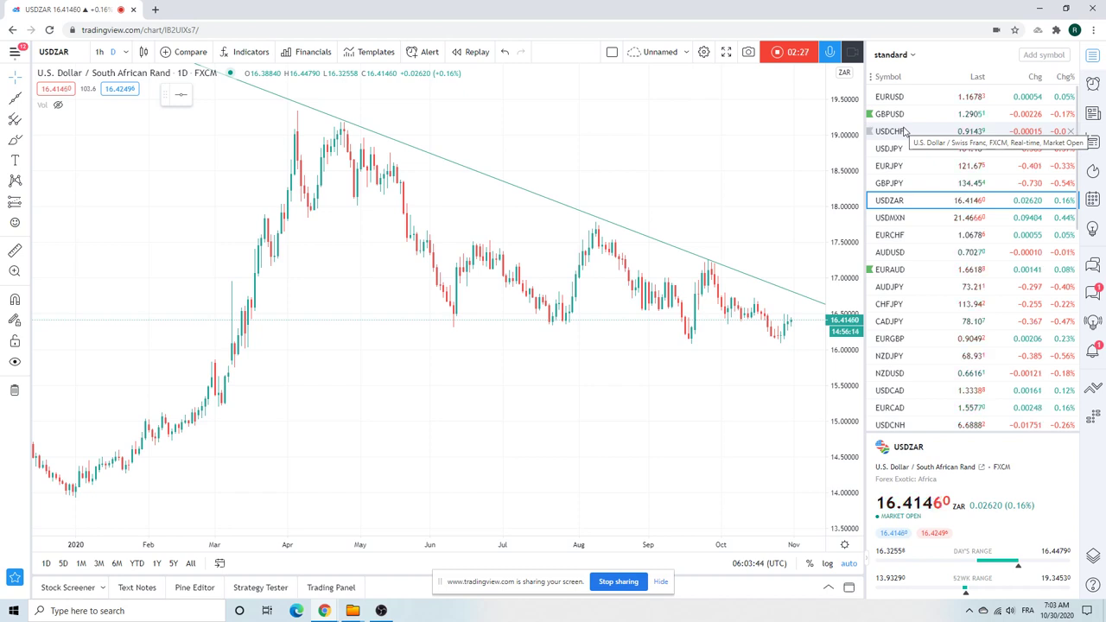
{"action": "left_click", "coordinate": [905, 130]}
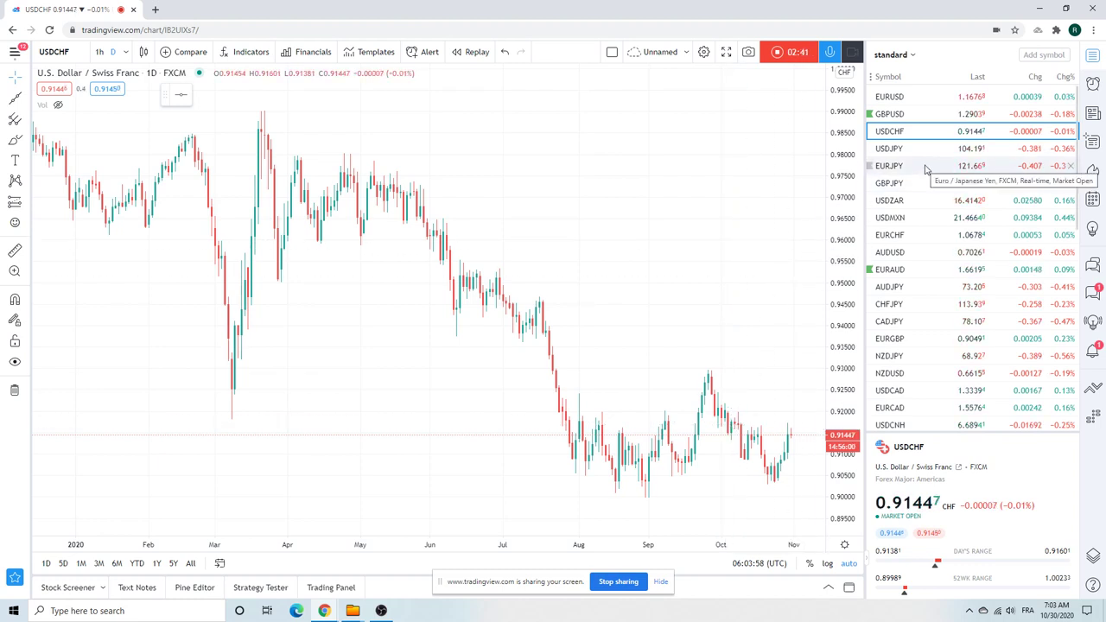
Review the daily charts of AUDUSD, AUDJPY and CADJPY, focusing on recent price action
{"action": "left_click", "coordinate": [891, 252]}
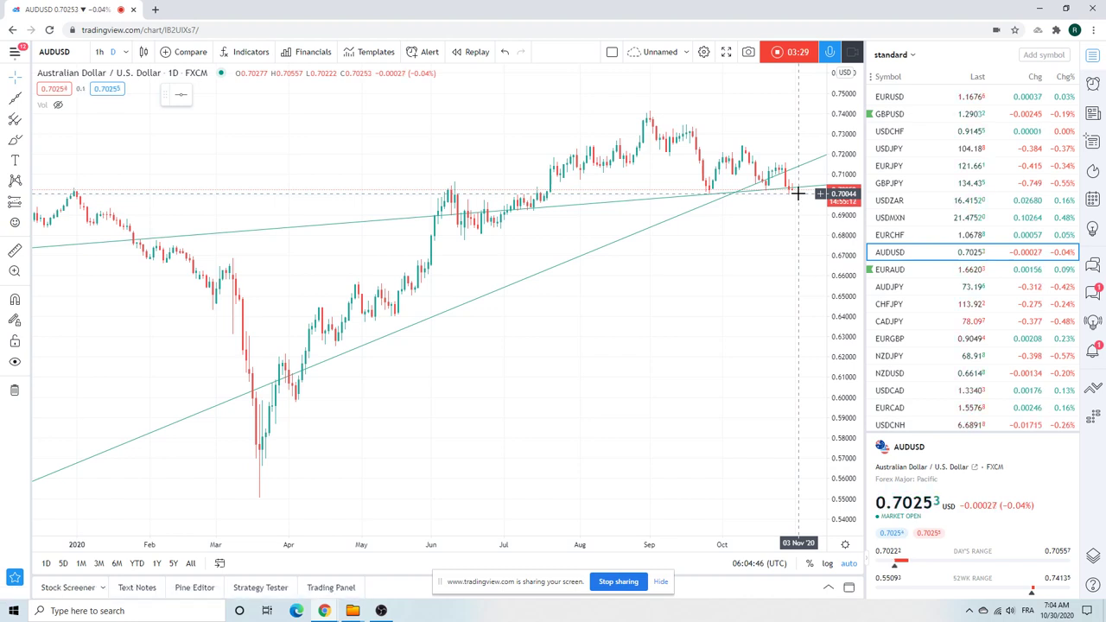
{"action": "left_click", "coordinate": [890, 287]}
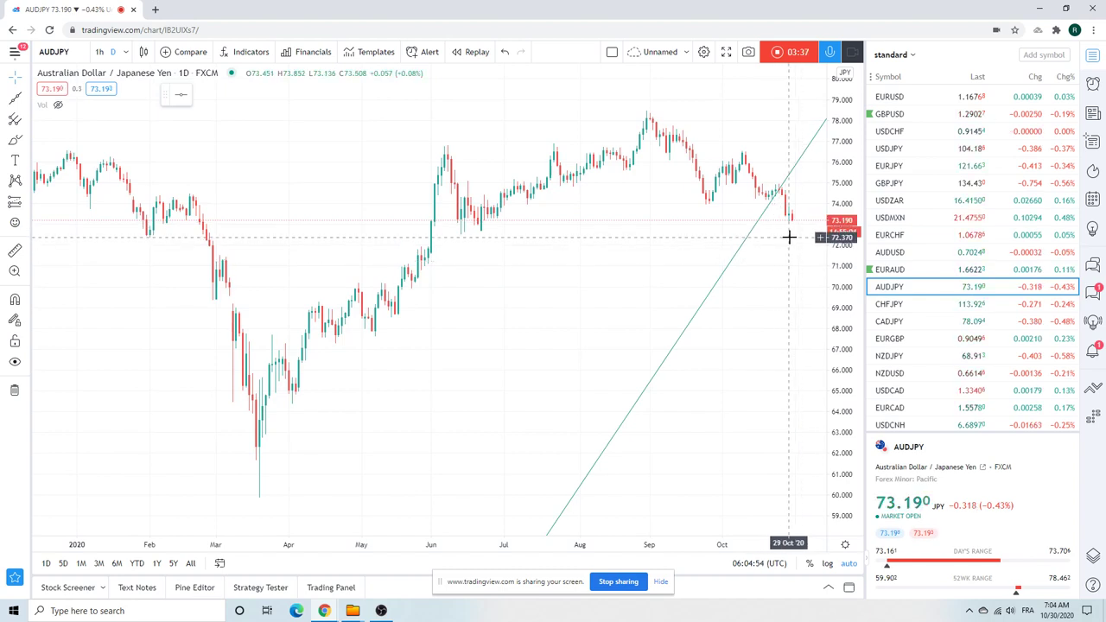
{"action": "scroll", "coordinate": [785, 241], "scroll_direction": "up", "scroll_amount": 3}
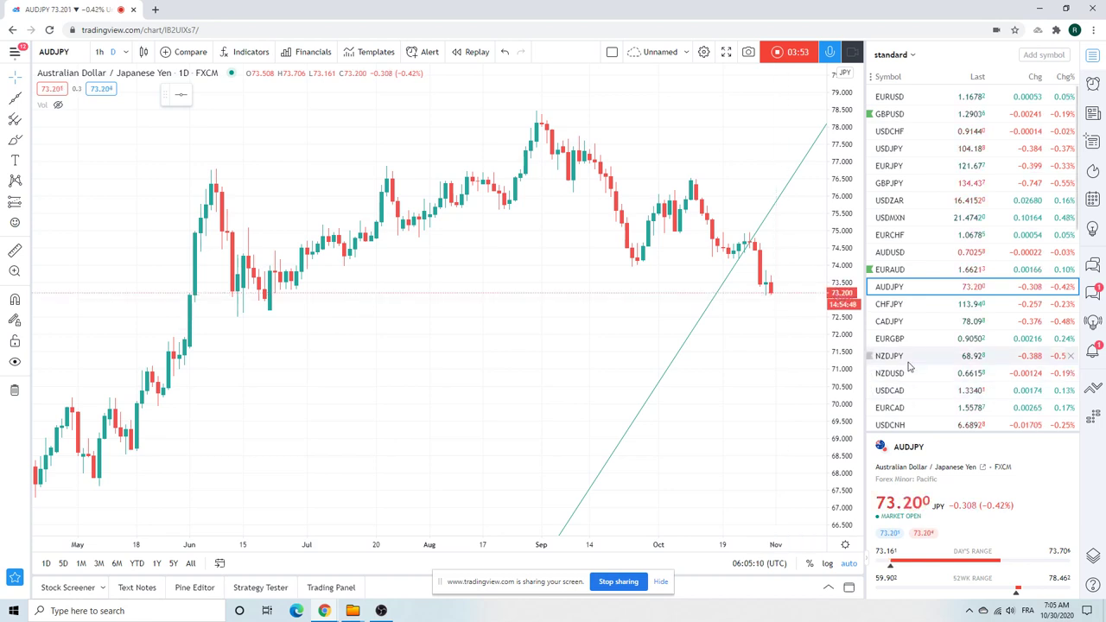
{"action": "left_click", "coordinate": [903, 321]}
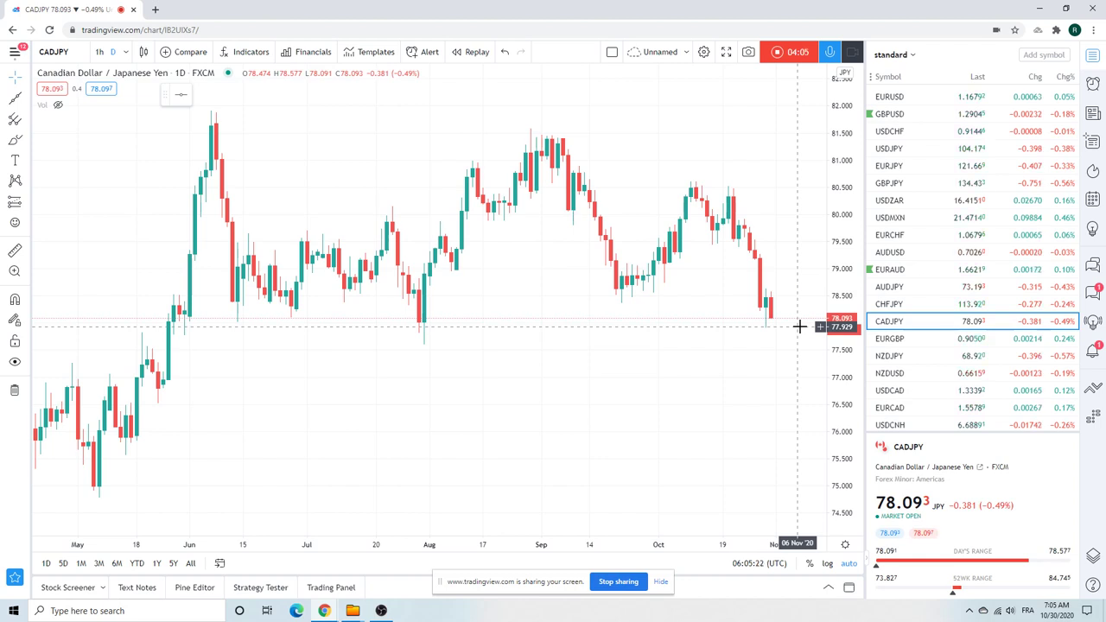
Open the USDCAD chart and switch it to the hourly timeframe to examine the past week's moves
{"action": "left_click", "coordinate": [899, 393]}
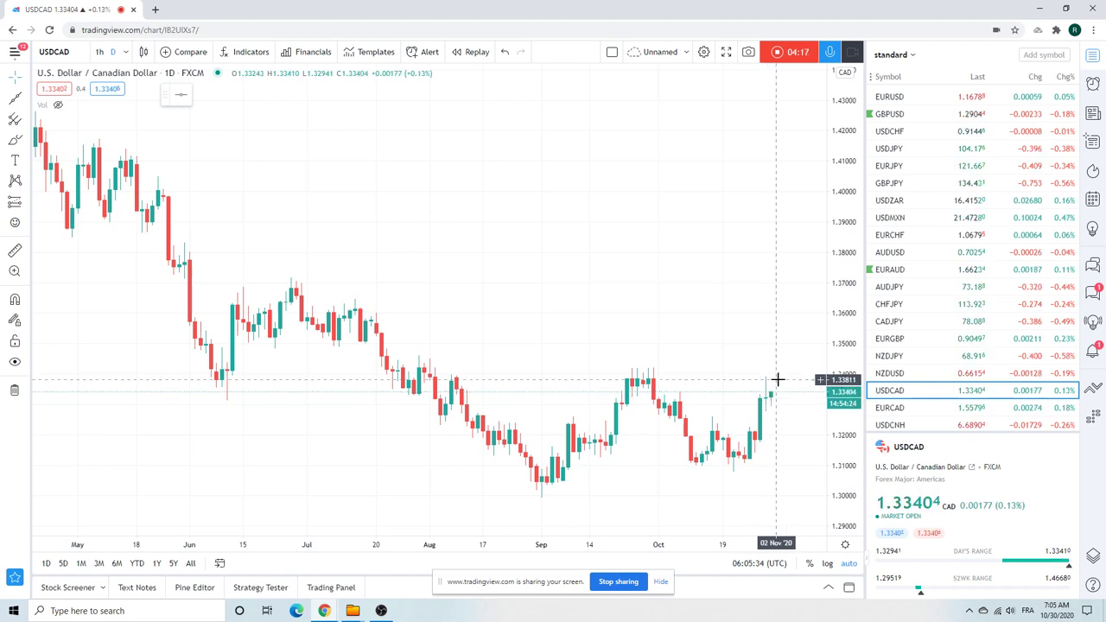
{"action": "left_click", "coordinate": [99, 52]}
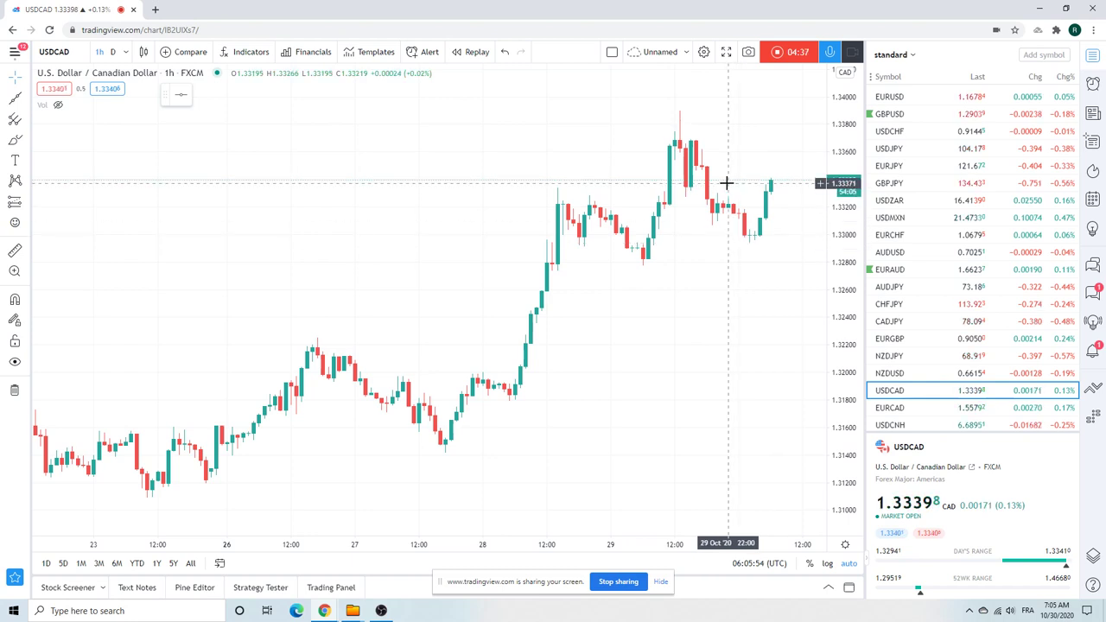
{"action": "scroll", "coordinate": [726, 183], "scroll_direction": "down", "scroll_amount": 2}
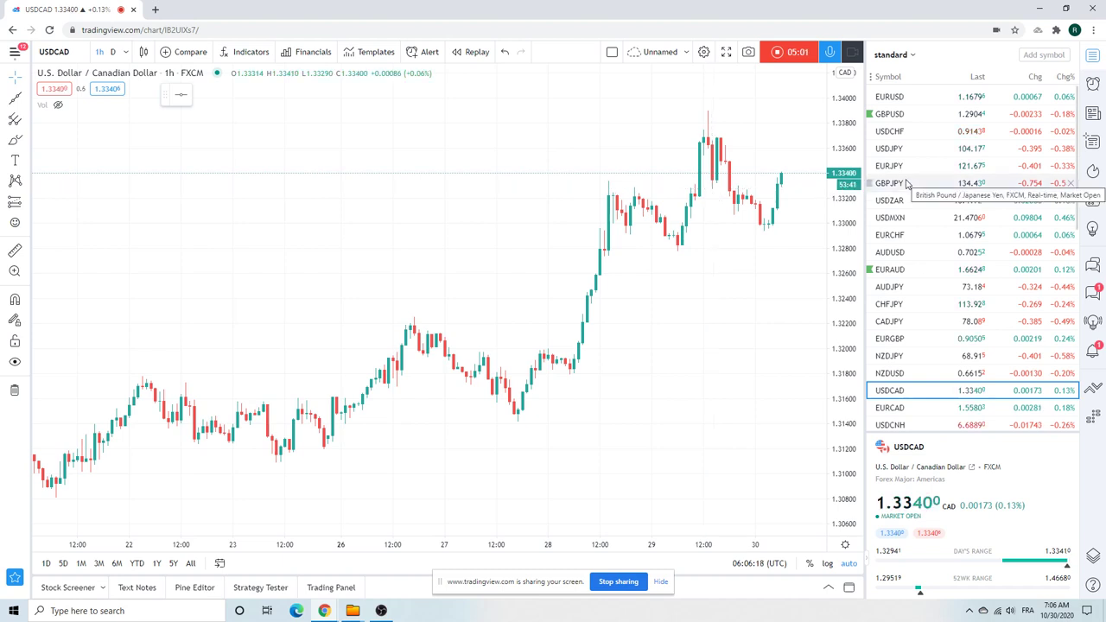
Open the gold futures chart (GC1!) from the watchlist and set it to the daily timeframe
{"action": "scroll", "coordinate": [904, 184], "scroll_direction": "down", "scroll_amount": 3}
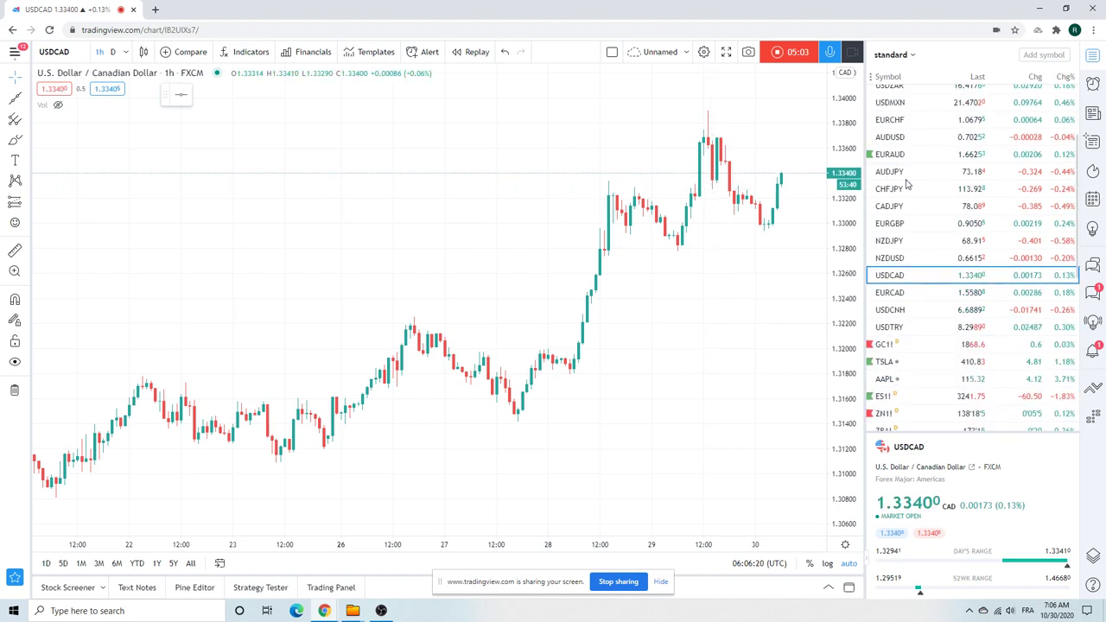
{"action": "left_click", "coordinate": [901, 344]}
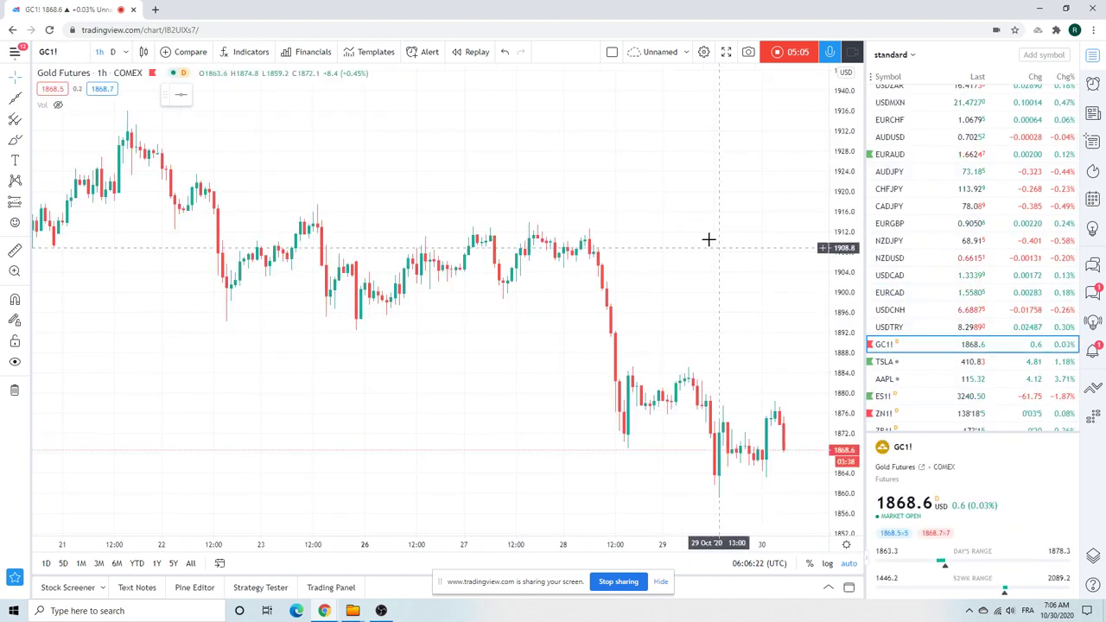
{"action": "left_click", "coordinate": [112, 52]}
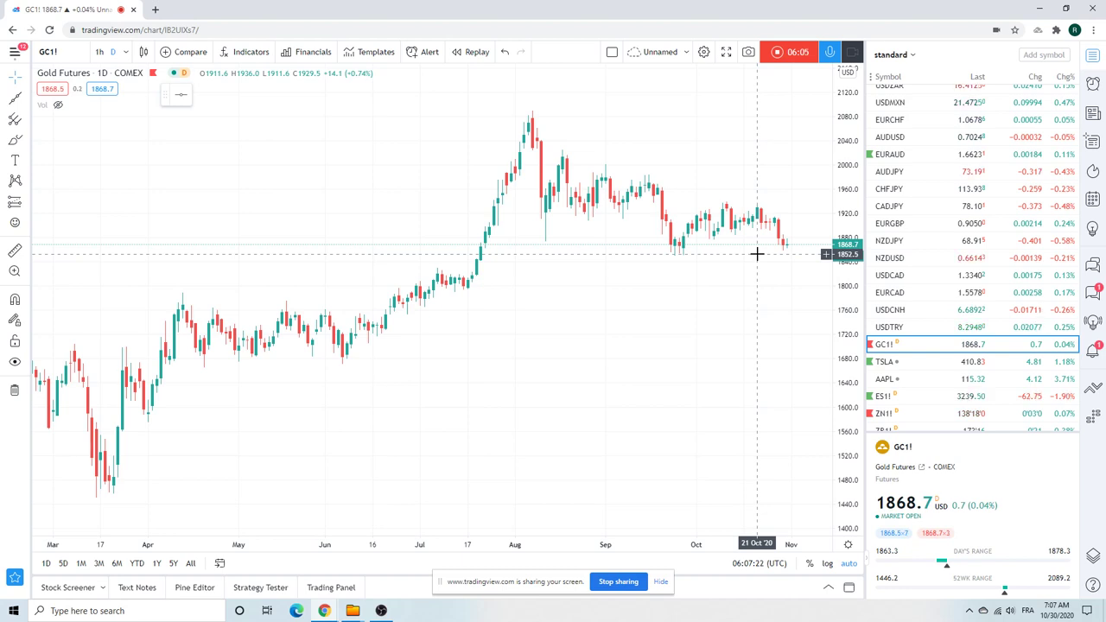
Open the T-Bond futures chart (ZB1!) and examine its daily price history back to late 2019
{"action": "scroll", "coordinate": [926, 247], "scroll_direction": "down", "scroll_amount": 3}
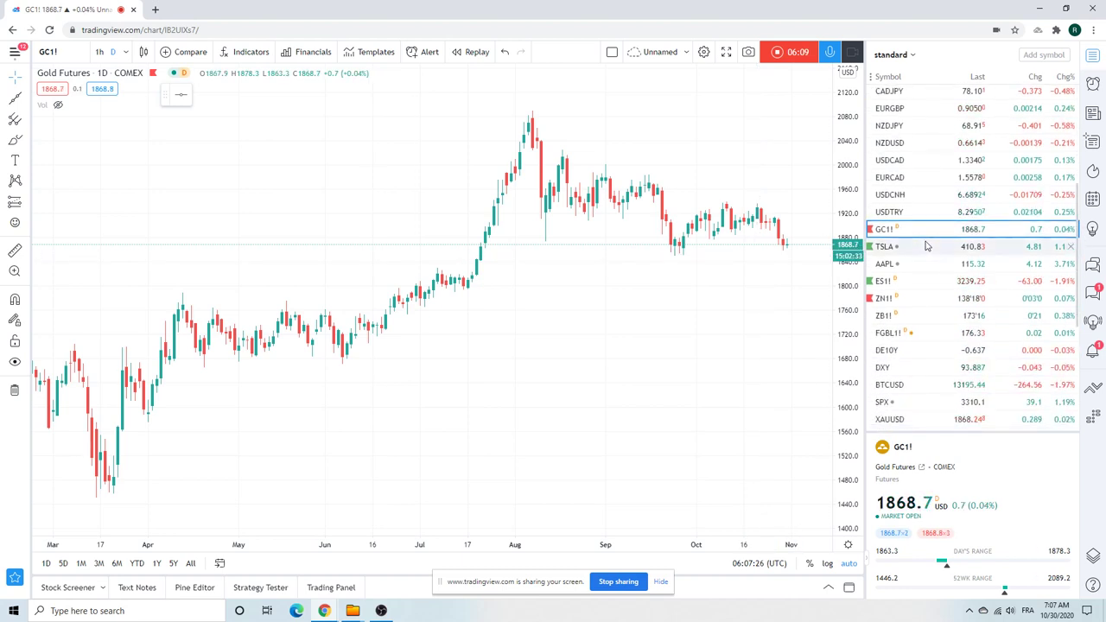
{"action": "left_click", "coordinate": [894, 316]}
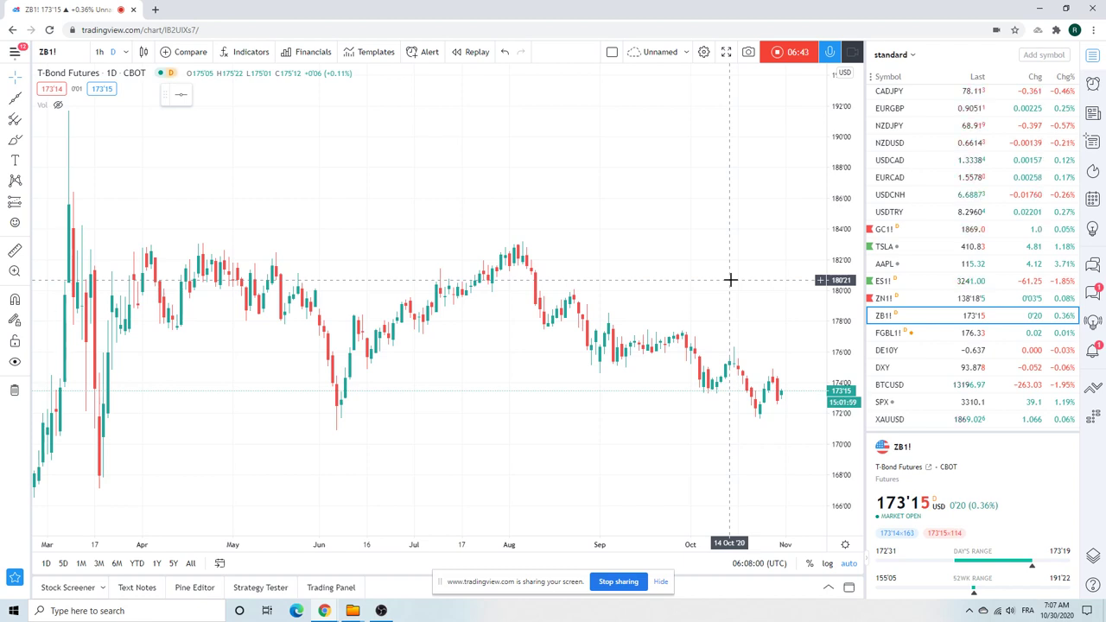
{"action": "scroll", "coordinate": [730, 279], "scroll_direction": "down", "scroll_amount": 4}
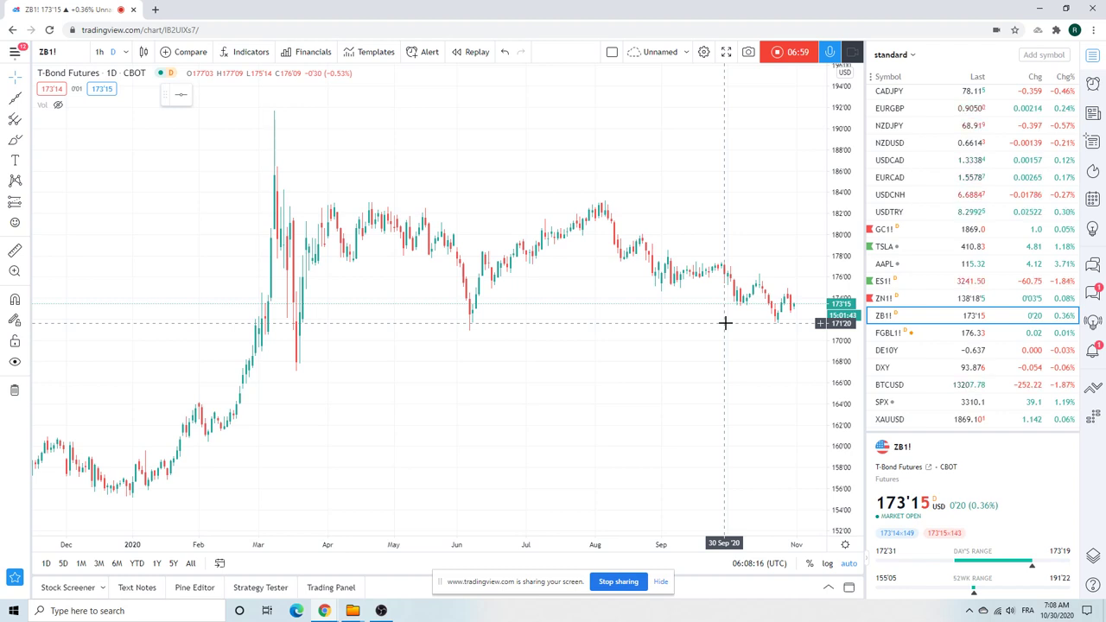
Load the 30-year Treasury bond yield chart using the symbol TYX
{"action": "left_click", "coordinate": [57, 53]}
{"action": "type", "text": "TYX"}
{"action": "key", "text": "Return"}
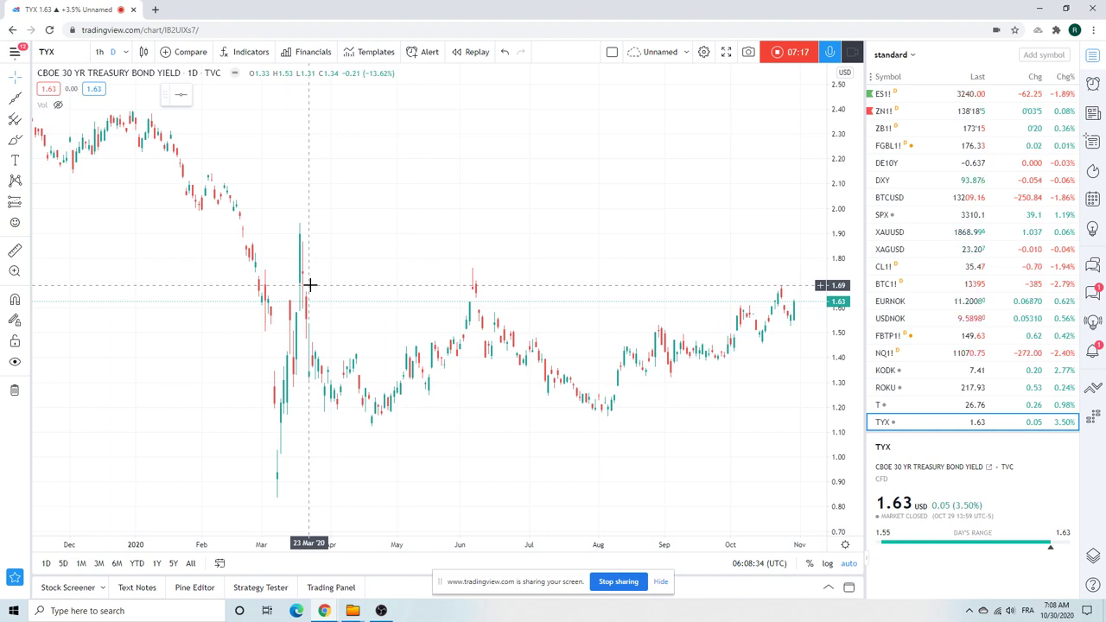
Open the BTCUSD daily chart and examine its price history back to mid-2019
{"action": "left_click", "coordinate": [886, 198]}
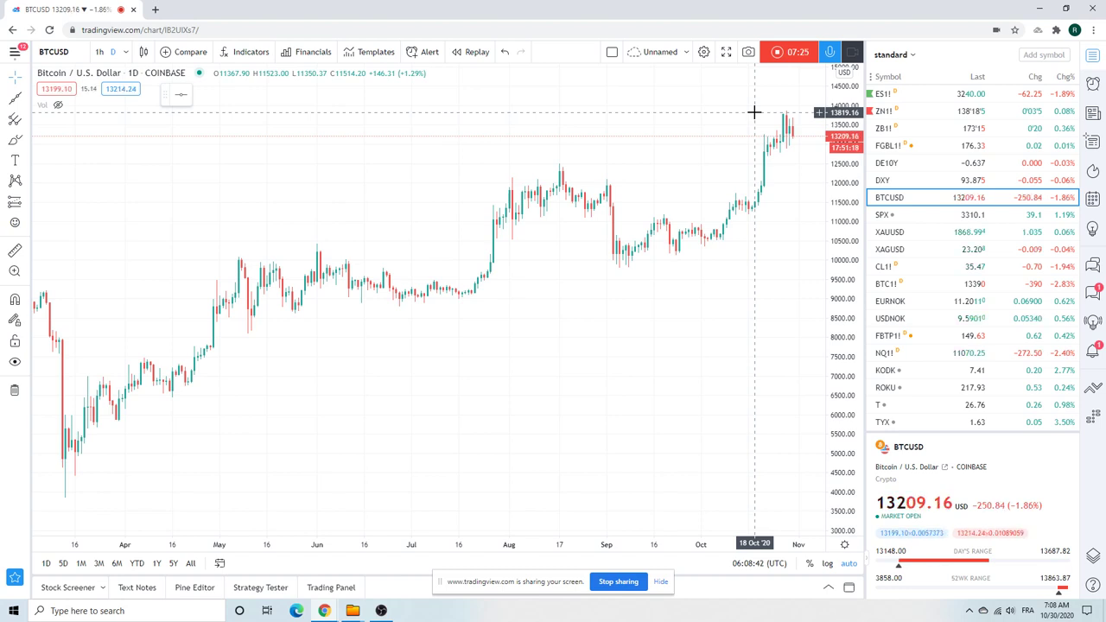
{"action": "scroll", "coordinate": [656, 153], "scroll_direction": "down", "scroll_amount": 5}
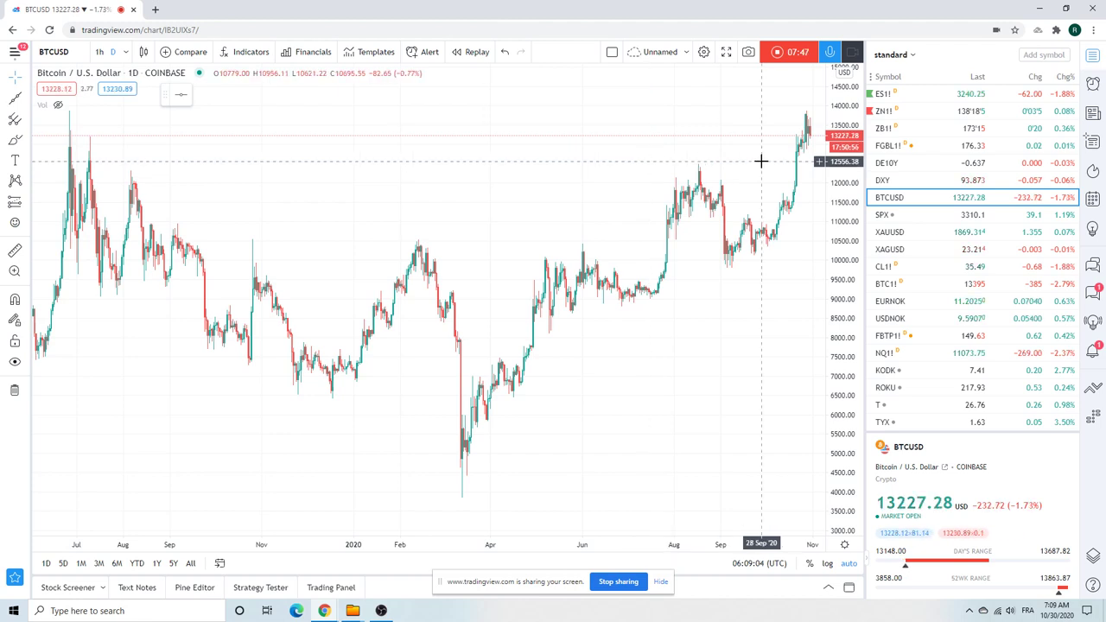
Look through the watchlist, reopen the AUDUSD daily chart and examine recent price action against its trendlines
{"action": "scroll", "coordinate": [914, 169], "scroll_direction": "down", "scroll_amount": 1}
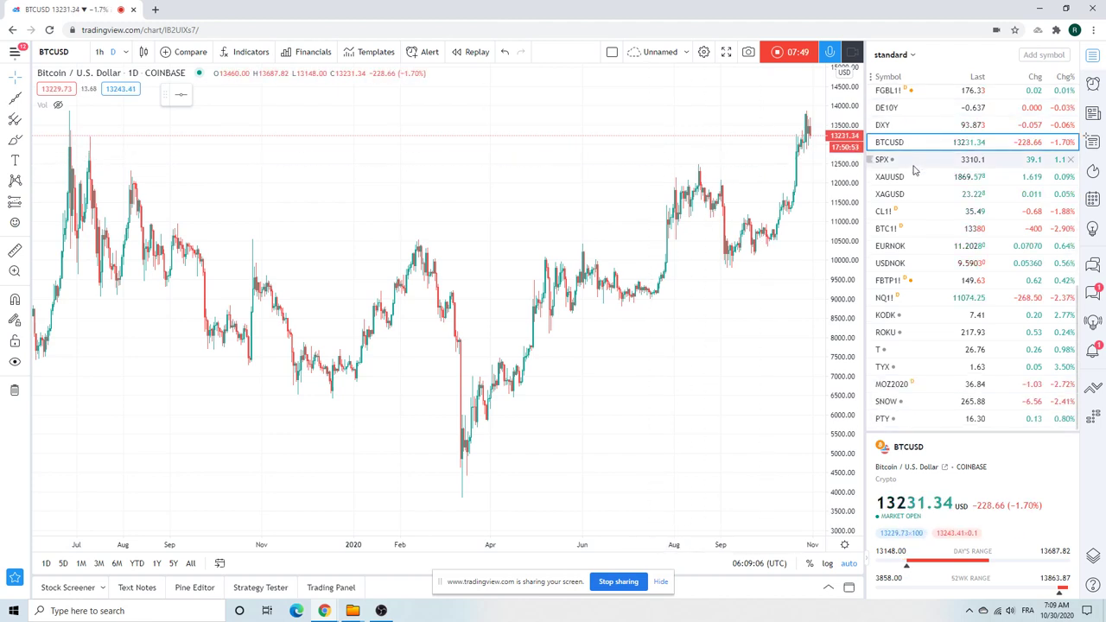
{"action": "scroll", "coordinate": [914, 170], "scroll_direction": "up", "scroll_amount": 3}
{"action": "scroll", "coordinate": [915, 168], "scroll_direction": "down", "scroll_amount": 3}
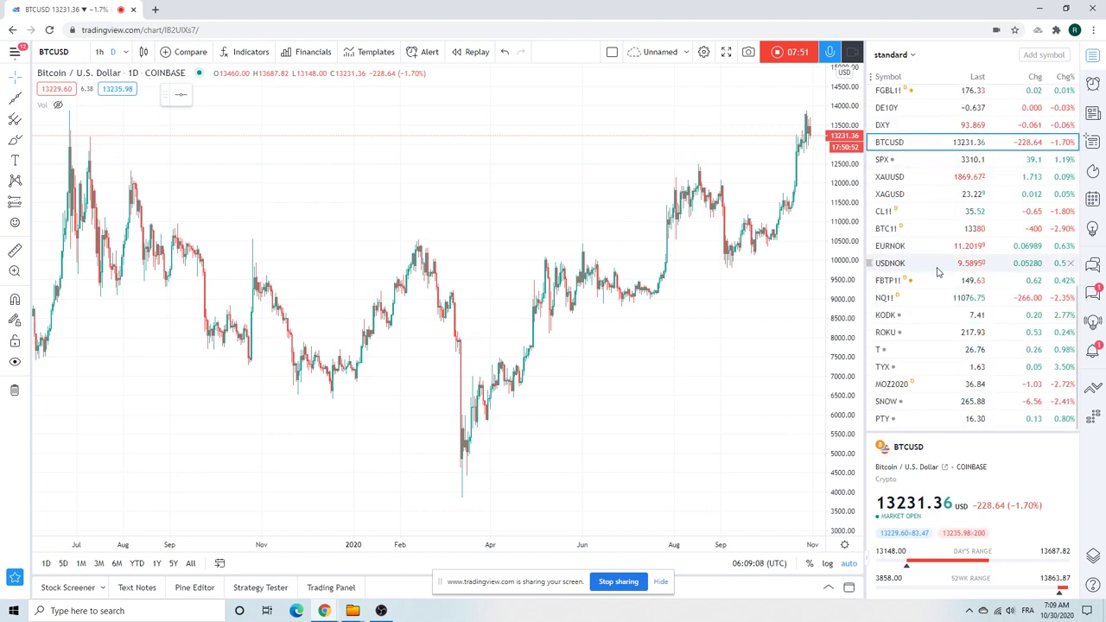
{"action": "scroll", "coordinate": [935, 268], "scroll_direction": "up", "scroll_amount": 7}
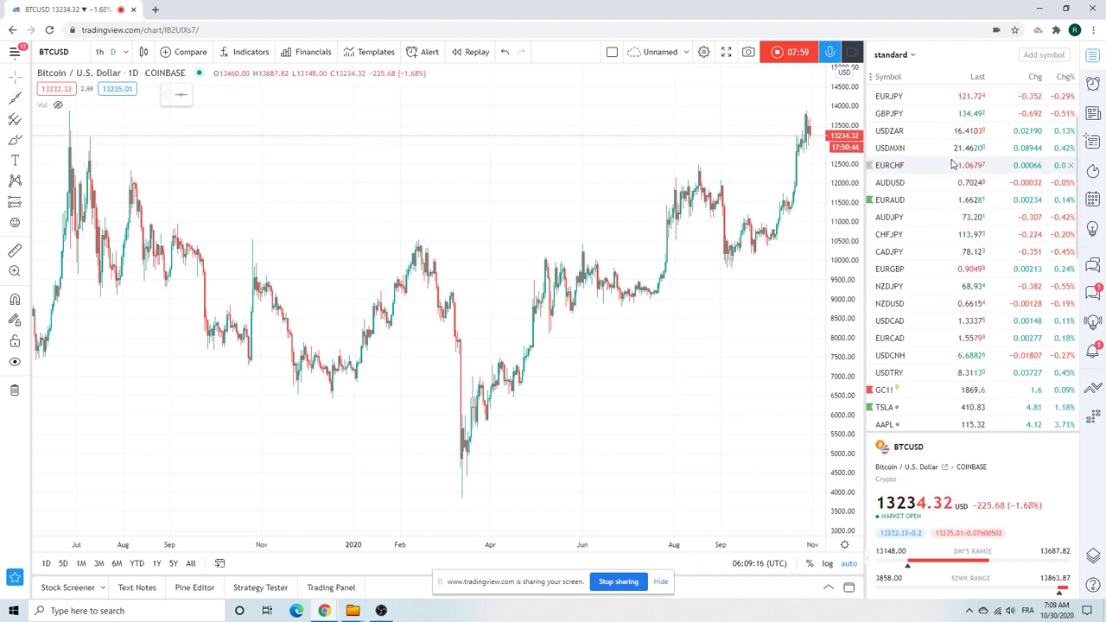
{"action": "scroll", "coordinate": [943, 186], "scroll_direction": "up", "scroll_amount": 2}
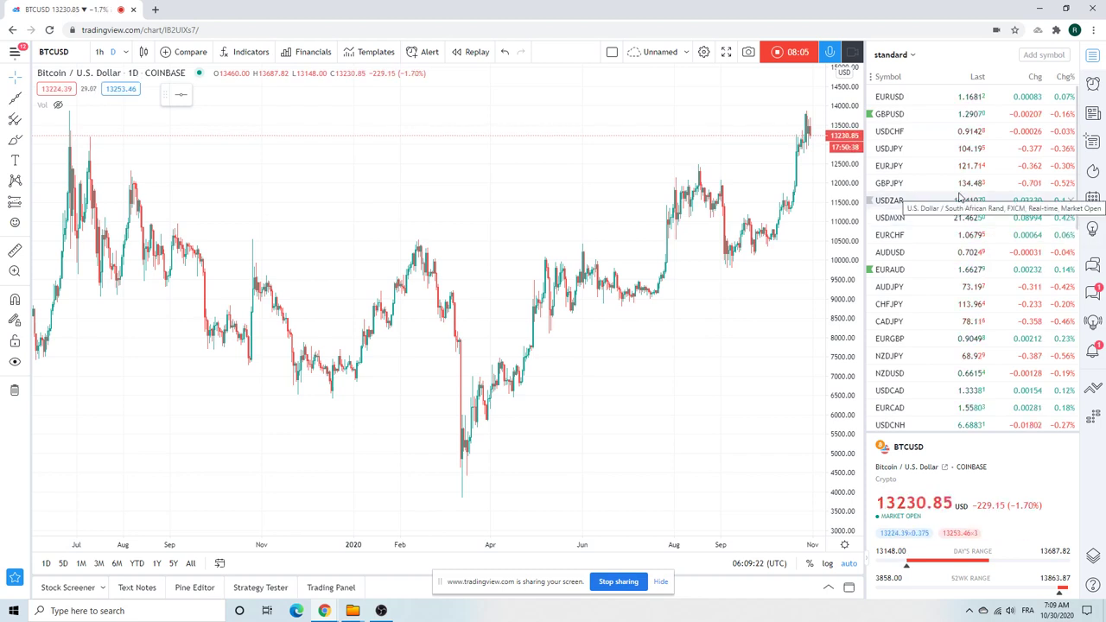
{"action": "scroll", "coordinate": [959, 197], "scroll_direction": "down", "scroll_amount": 1}
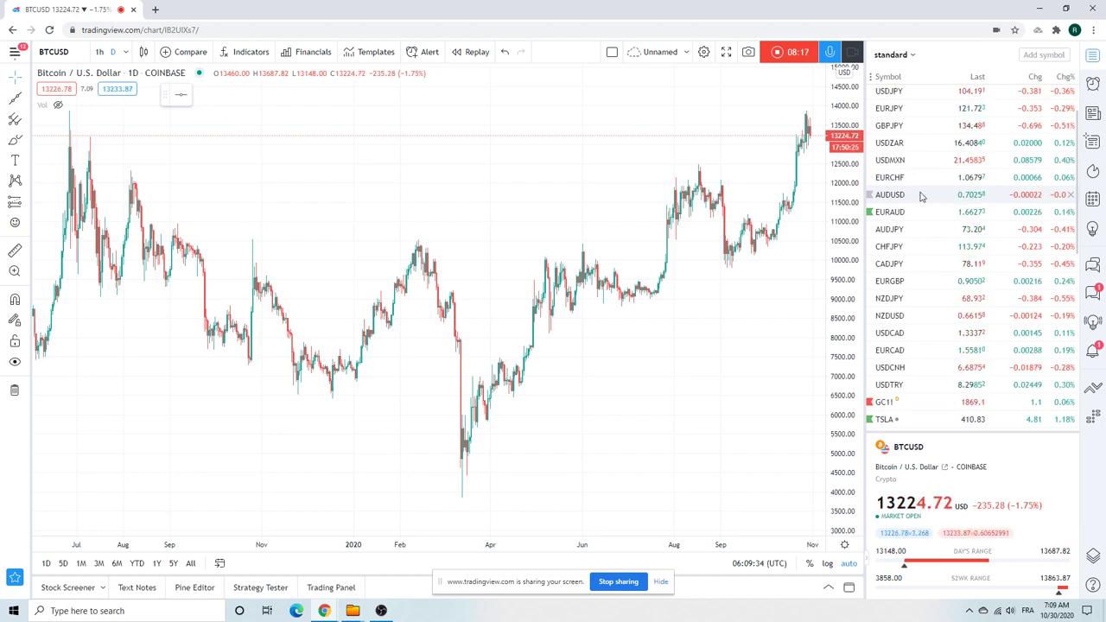
{"action": "left_click", "coordinate": [885, 197]}
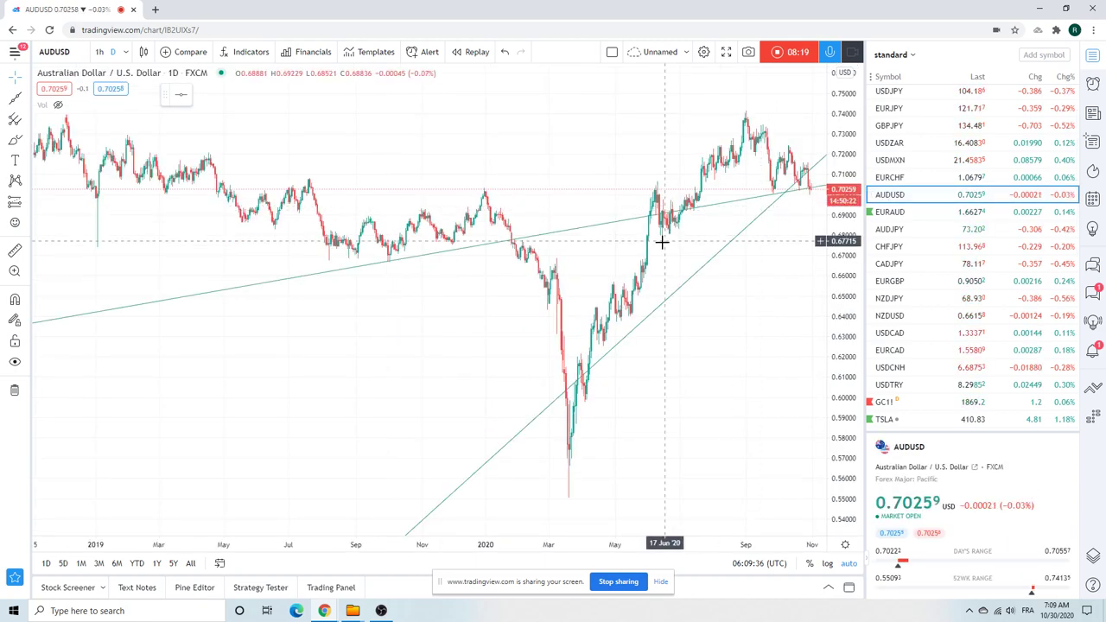
{"action": "scroll", "coordinate": [657, 238], "scroll_direction": "up", "scroll_amount": 5}
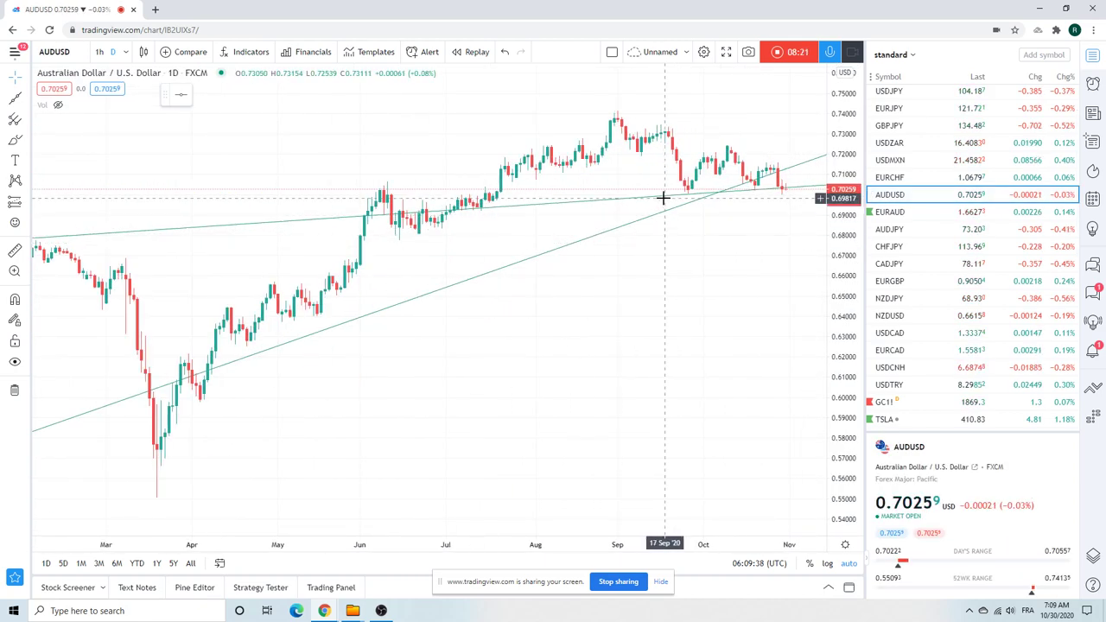